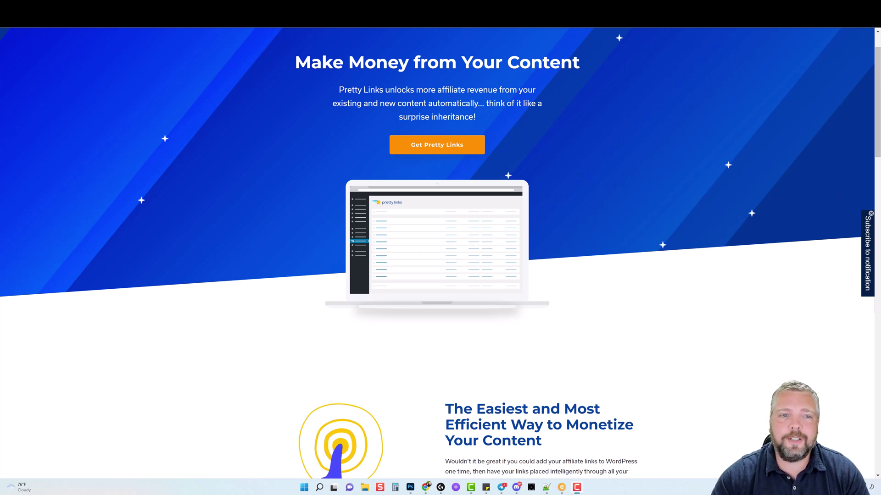
Step: Open the Pretty Links pricing page and check the Beginner plan's crossed-out $120 price and 1-site limit
{"action": "scroll", "coordinate": [632, 241], "scroll_direction": "up", "scroll_amount": 1}
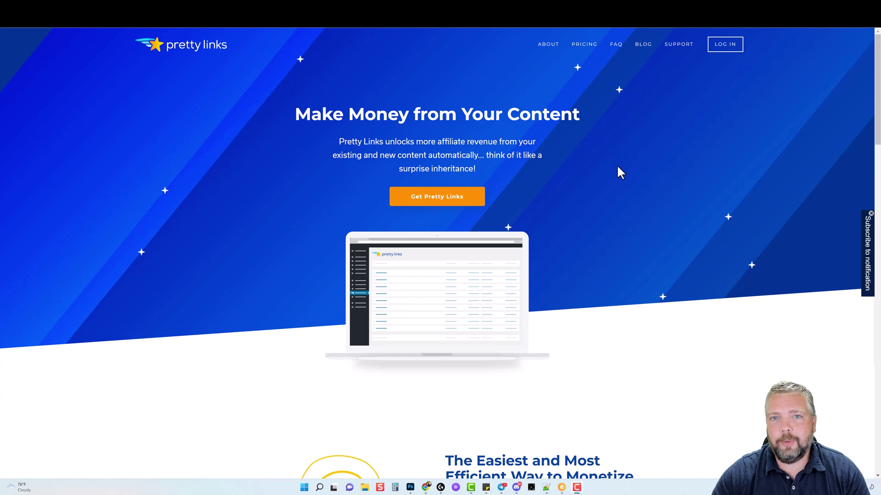
{"action": "left_click", "coordinate": [584, 45]}
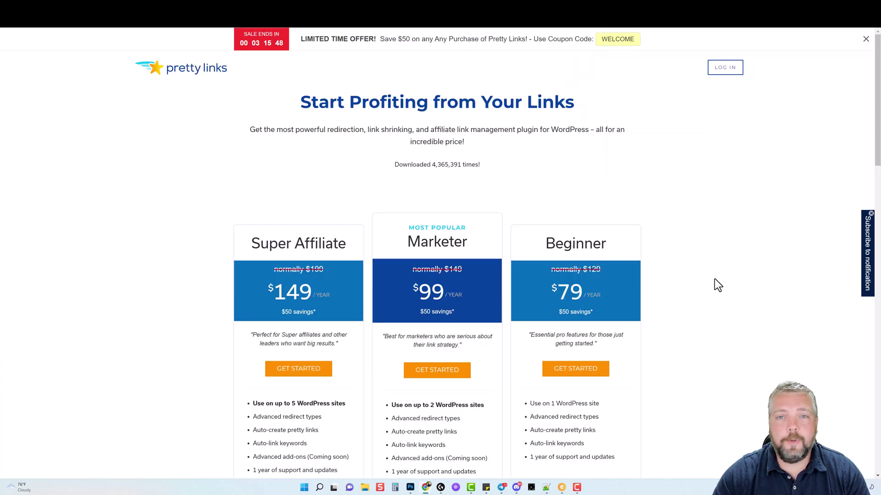
{"action": "scroll", "coordinate": [684, 294], "scroll_direction": "down", "scroll_amount": 2}
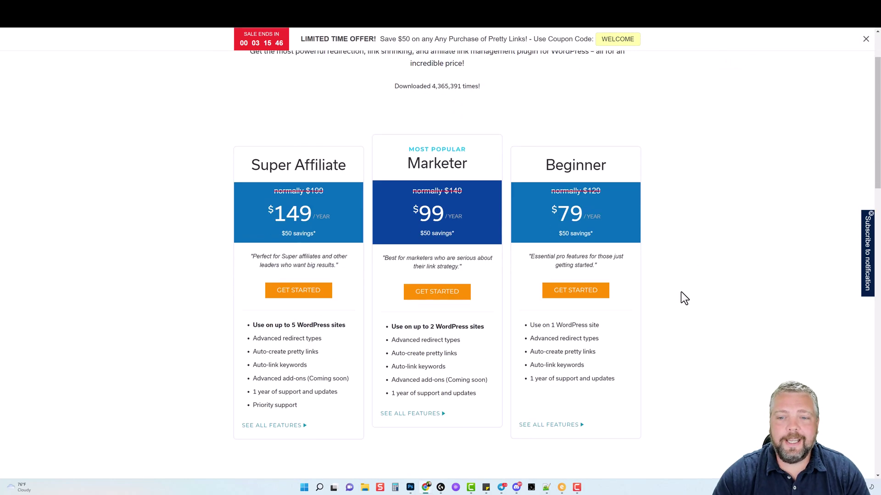
{"action": "left_click_drag", "start_coordinate": [587, 192], "coordinate": [599, 191]}
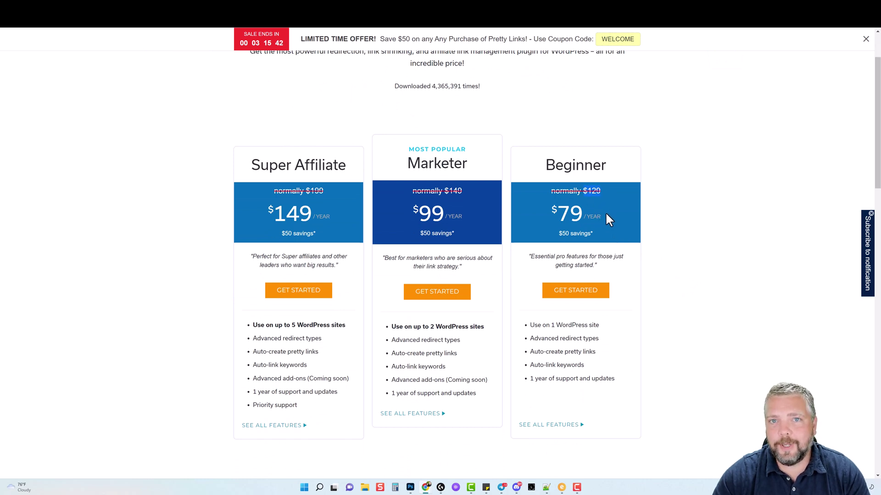
{"action": "left_click_drag", "start_coordinate": [546, 321], "coordinate": [602, 327]}
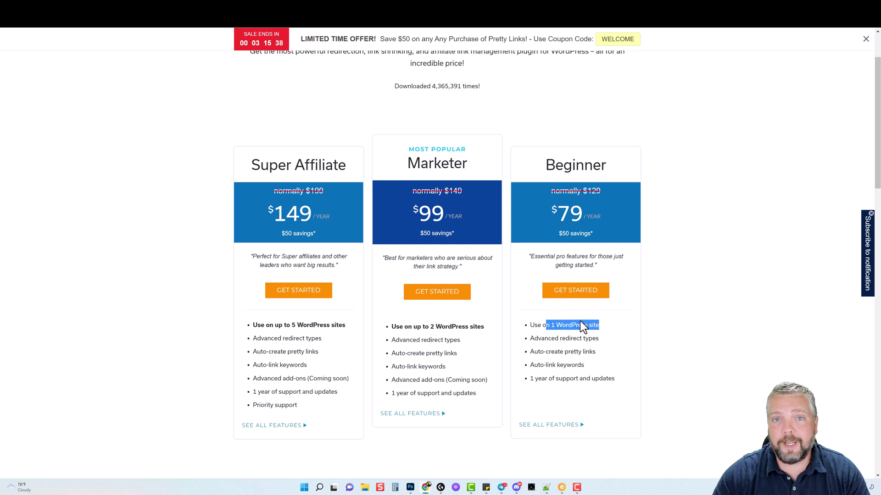
{"action": "left_click", "coordinate": [580, 320]}
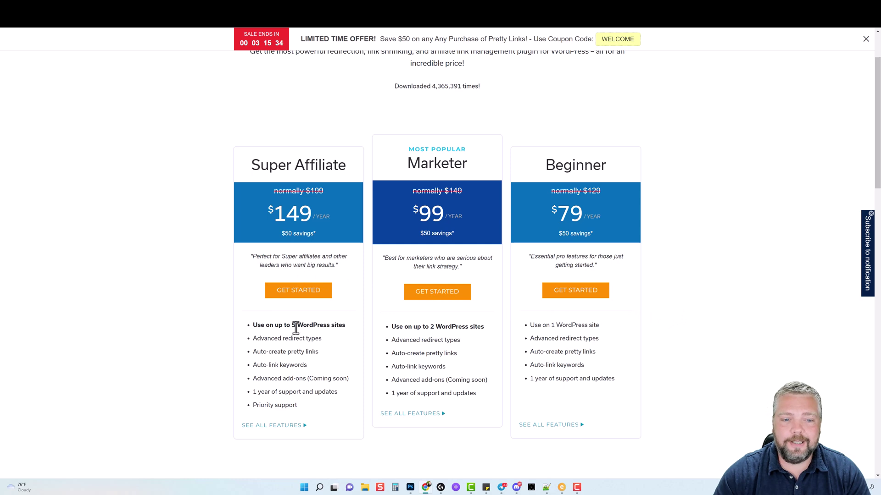
Step: Check the Super Affiliate plan's original price and its 5 WordPress sites limit
{"action": "left_click_drag", "start_coordinate": [274, 191], "coordinate": [314, 193]}
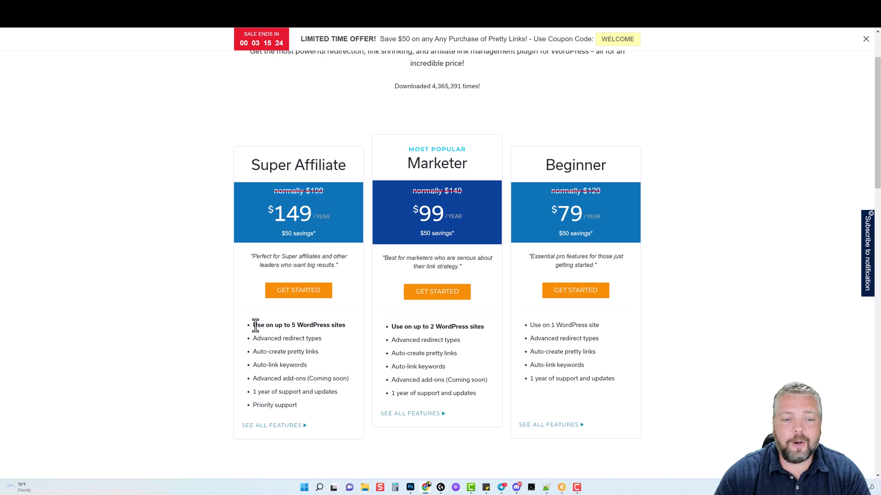
{"action": "left_click_drag", "start_coordinate": [252, 325], "coordinate": [346, 326]}
{"action": "scroll", "coordinate": [163, 258], "scroll_direction": "down", "scroll_amount": 2}
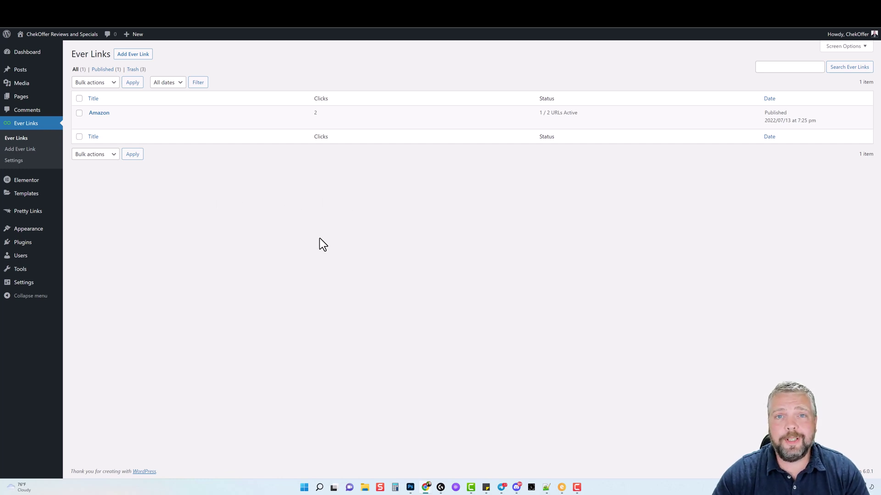
{"action": "mouse_move", "coordinate": [43, 35]}
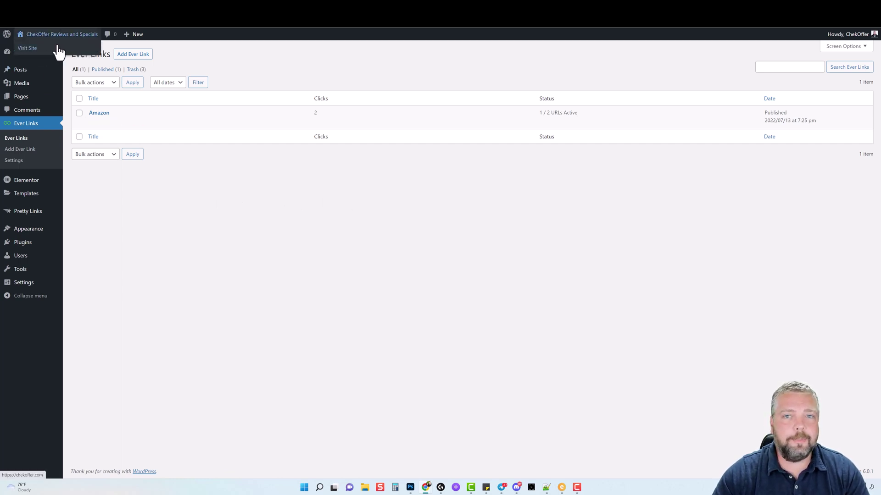
{"action": "left_click", "coordinate": [59, 49]}
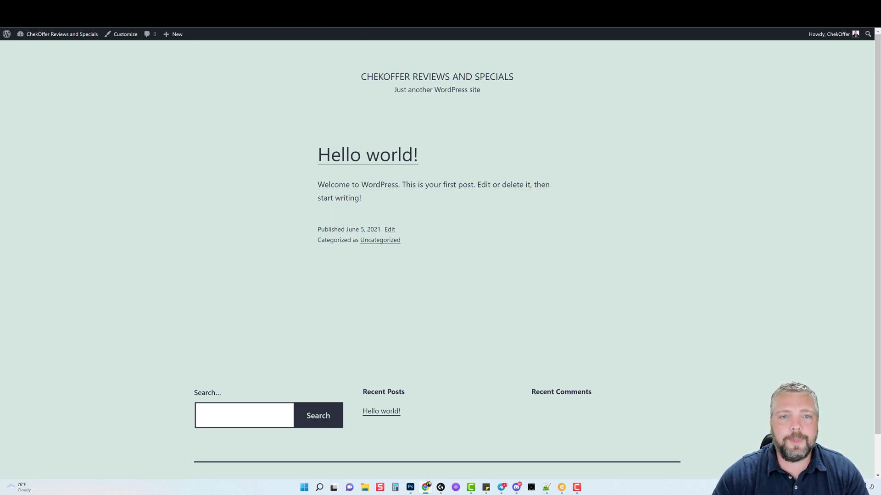
{"action": "key", "text": "alt+Left"}
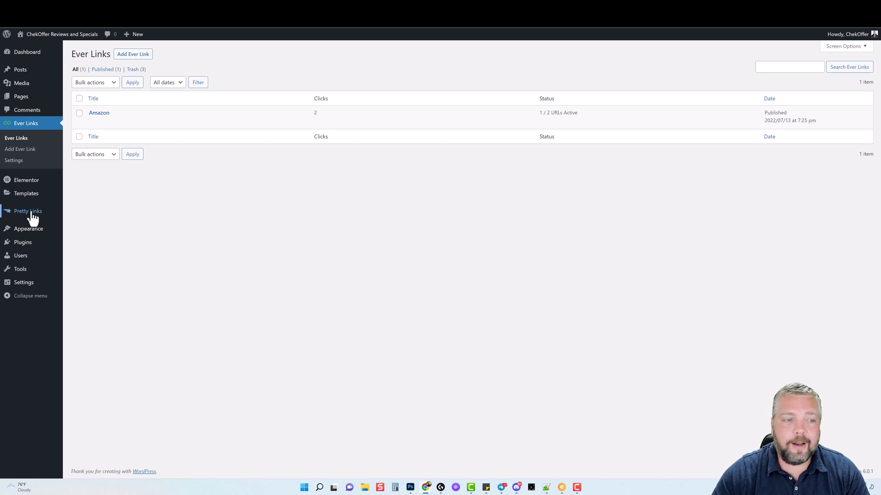
{"action": "mouse_move", "coordinate": [30, 215]}
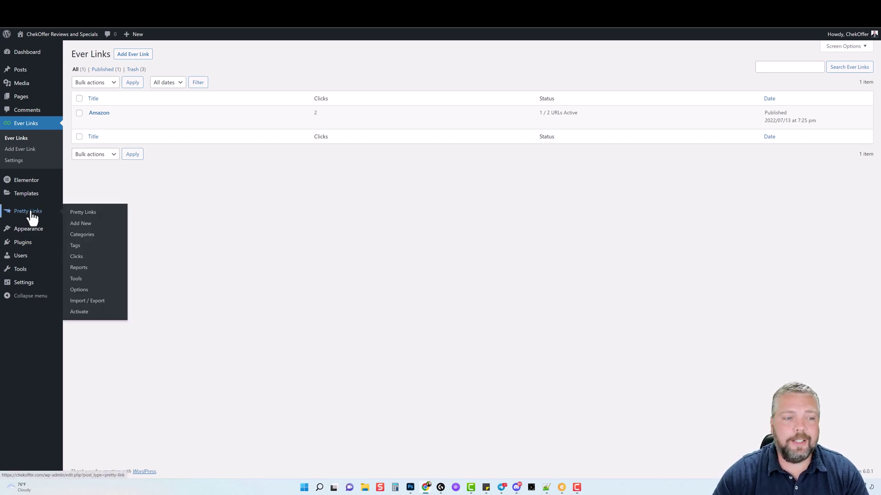
{"action": "mouse_move", "coordinate": [110, 126]}
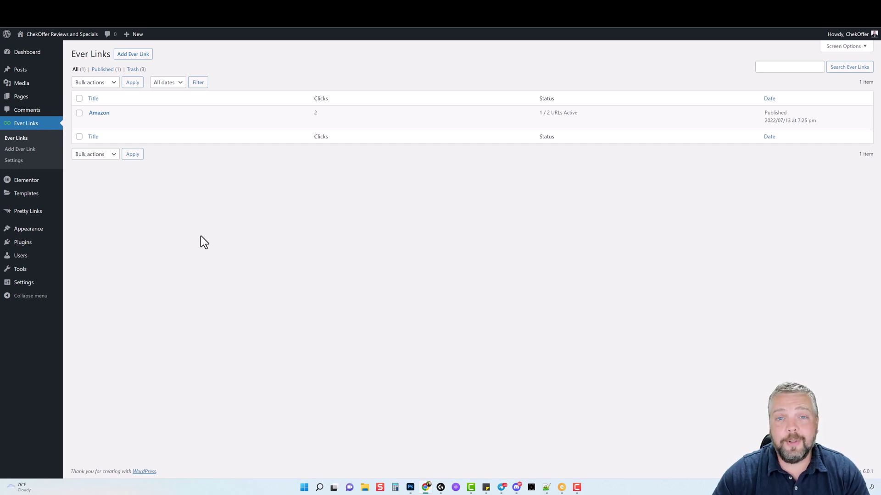
{"action": "mouse_move", "coordinate": [28, 248]}
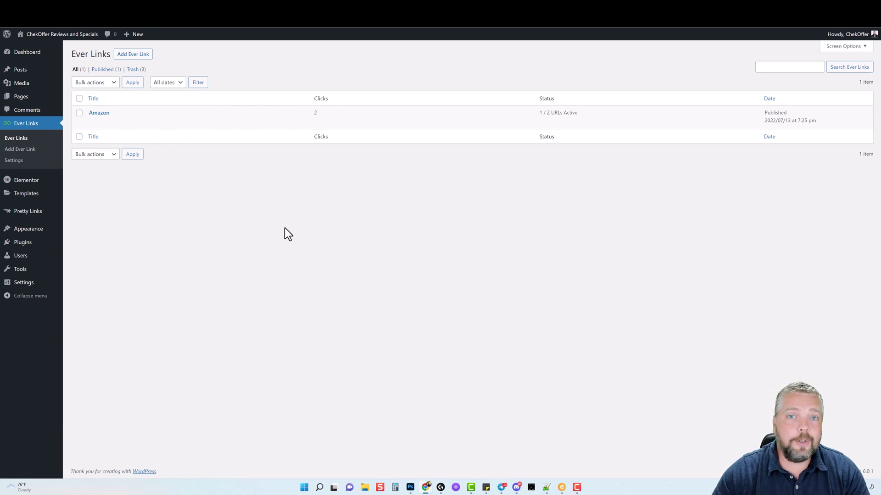
Step: Create a new Ever Link and title it 'Exipure'
{"action": "left_click", "coordinate": [135, 55]}
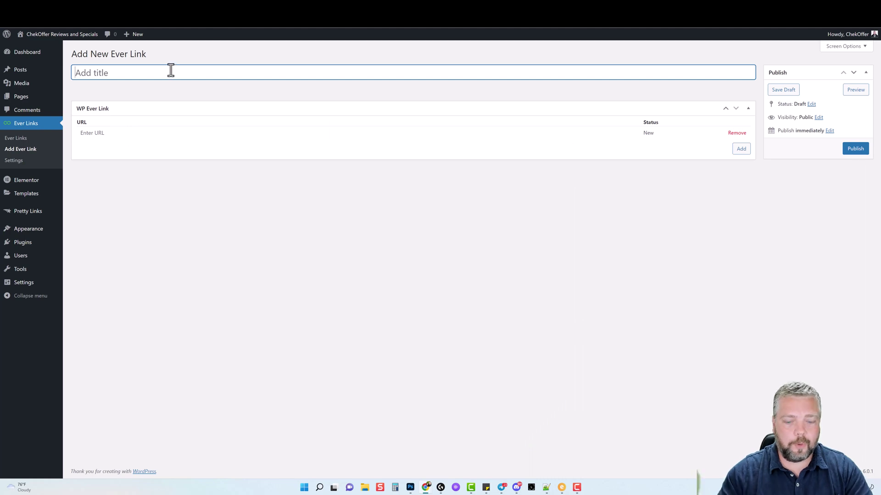
{"action": "type", "text": "Exipure"}
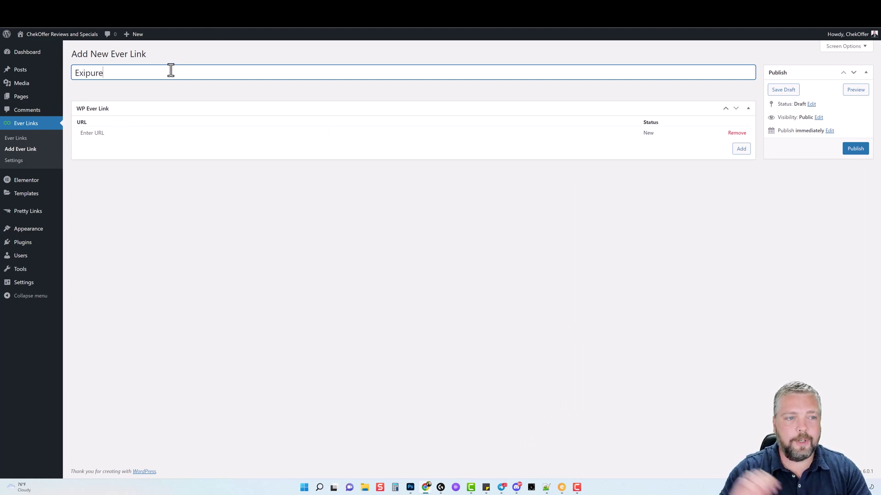
Step: Create an encrypted HopLink for the Exipure offer in ClickBank and copy its URL
{"action": "left_click", "coordinate": [93, 133]}
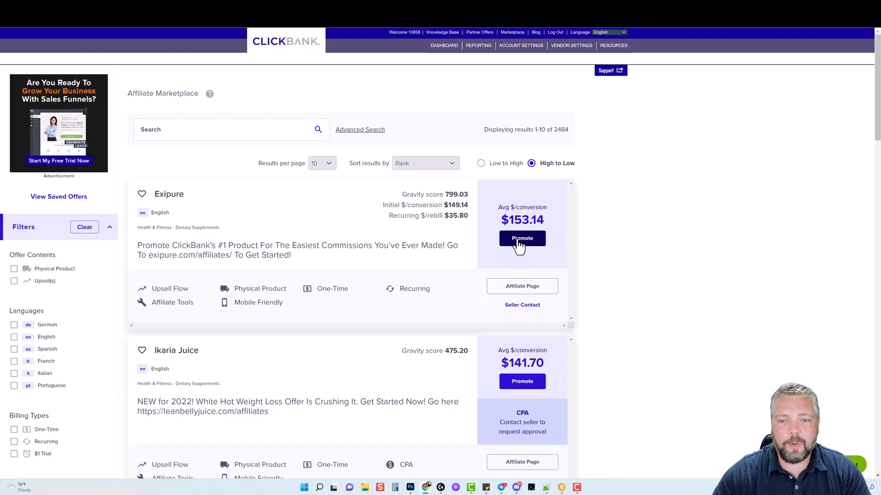
{"action": "left_click", "coordinate": [522, 239]}
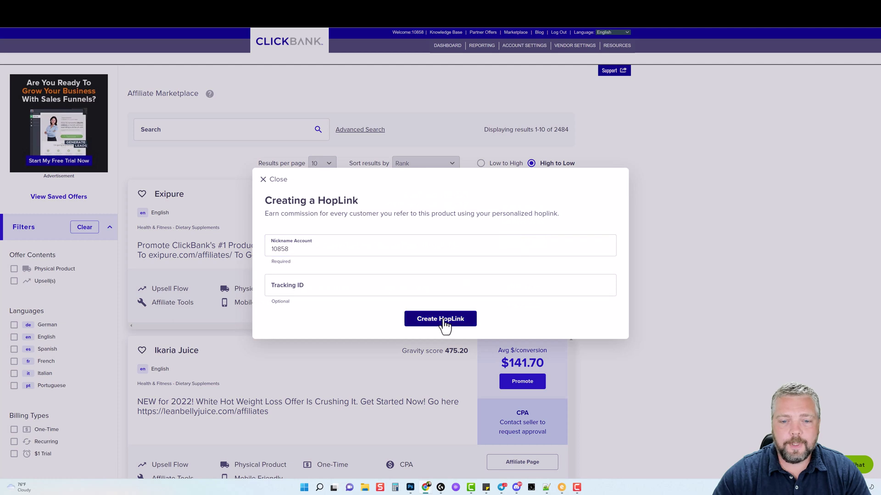
{"action": "left_click", "coordinate": [444, 319]}
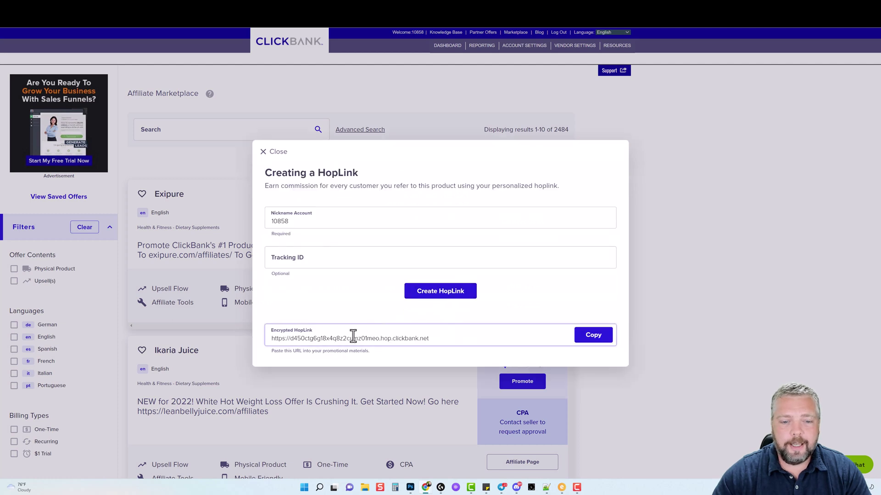
{"action": "left_click_drag", "start_coordinate": [271, 339], "coordinate": [405, 342]}
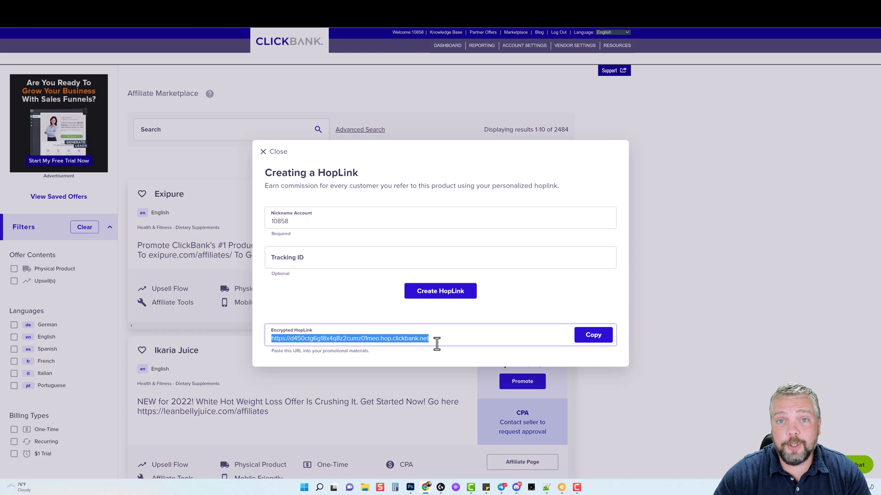
{"action": "left_click", "coordinate": [596, 338]}
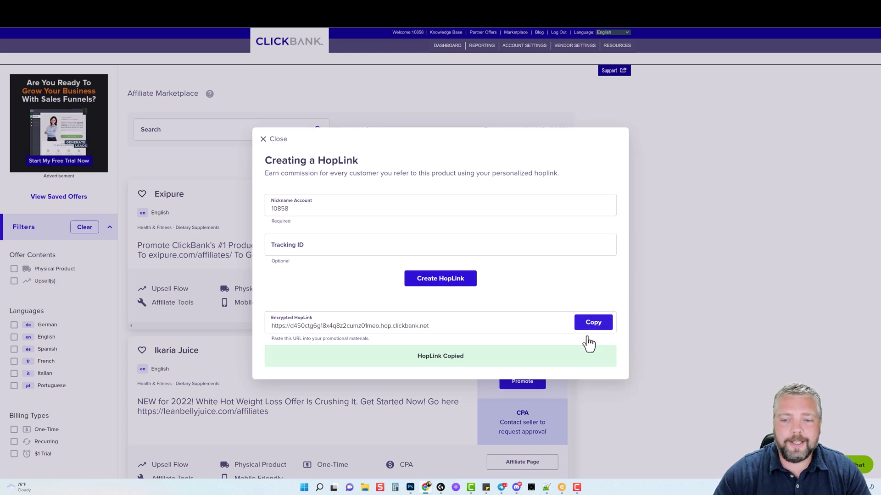
Step: Paste the ClickBank HopLink into the Exipure link's URL field and publish it
{"action": "left_click", "coordinate": [259, 25]}
{"action": "right_click", "coordinate": [118, 132]}
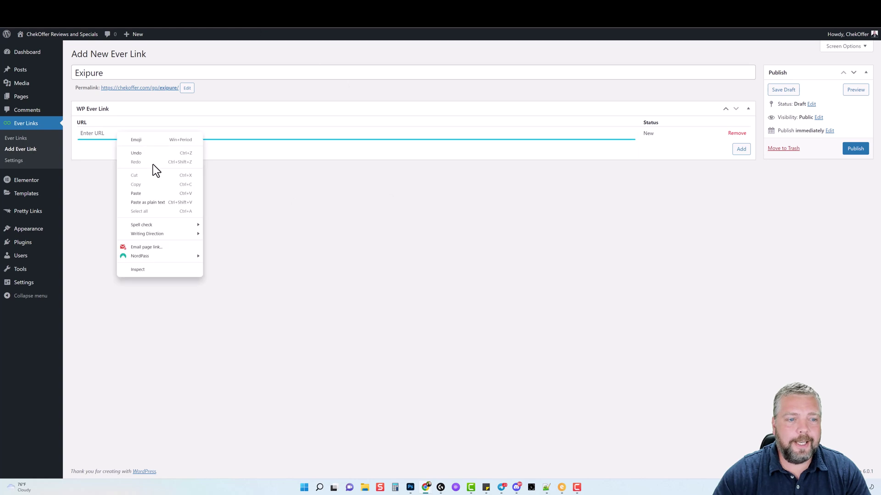
{"action": "left_click", "coordinate": [150, 193]}
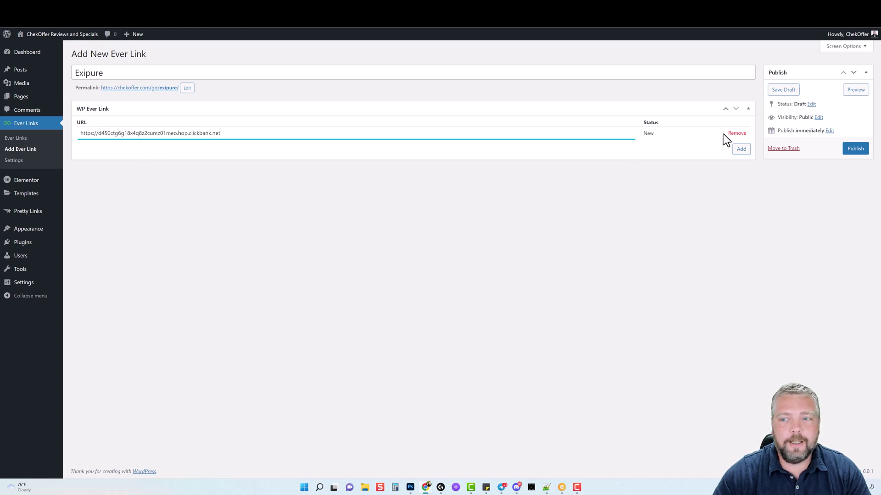
{"action": "left_click", "coordinate": [854, 150]}
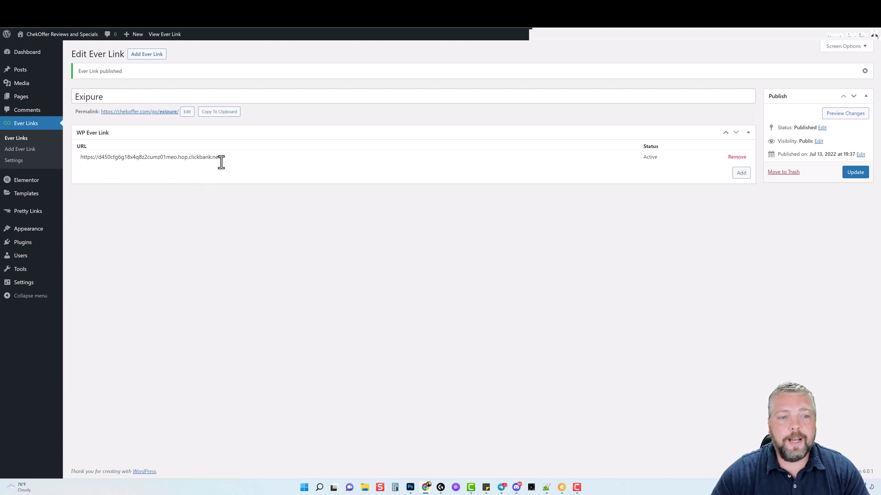
{"action": "left_click_drag", "start_coordinate": [221, 157], "coordinate": [80, 158]}
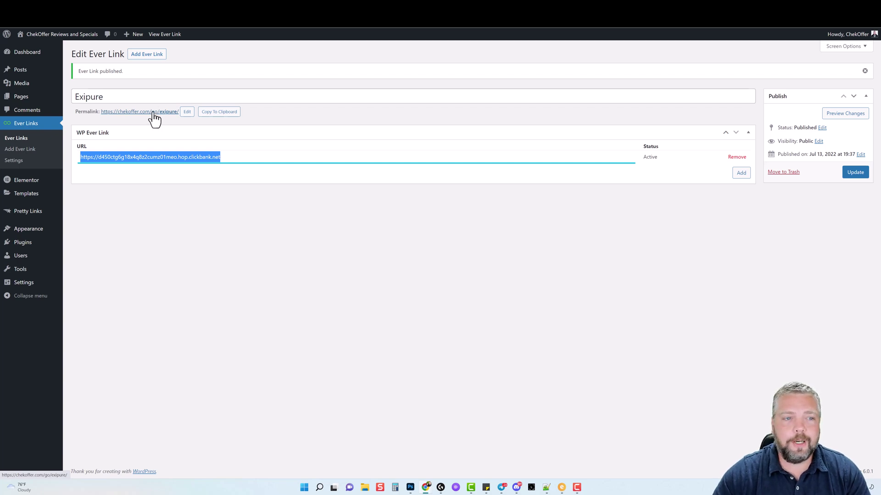
Step: Open Ever Links Settings and confirm the link folder is set to 'go'
{"action": "left_click", "coordinate": [17, 161]}
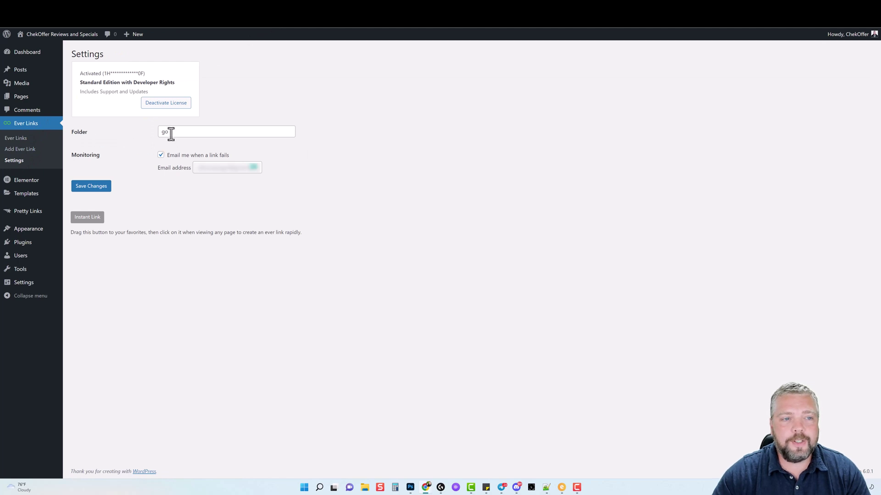
{"action": "double_click", "coordinate": [170, 132]}
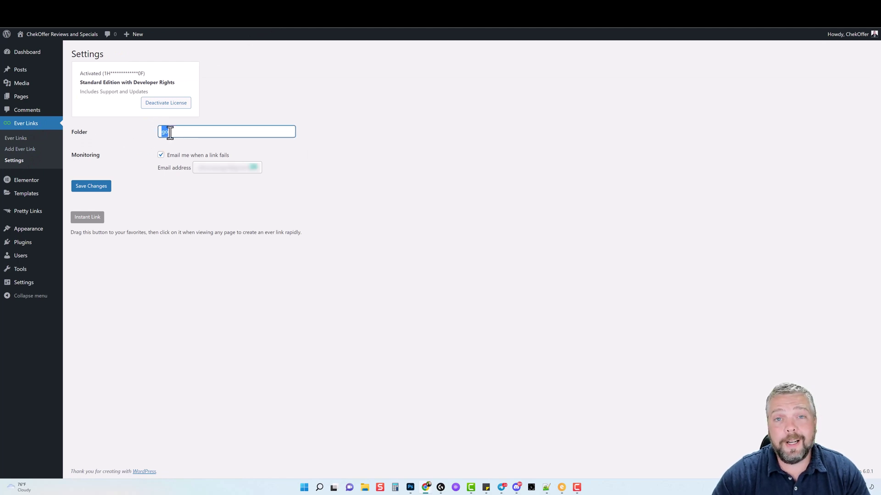
{"action": "left_click", "coordinate": [180, 133]}
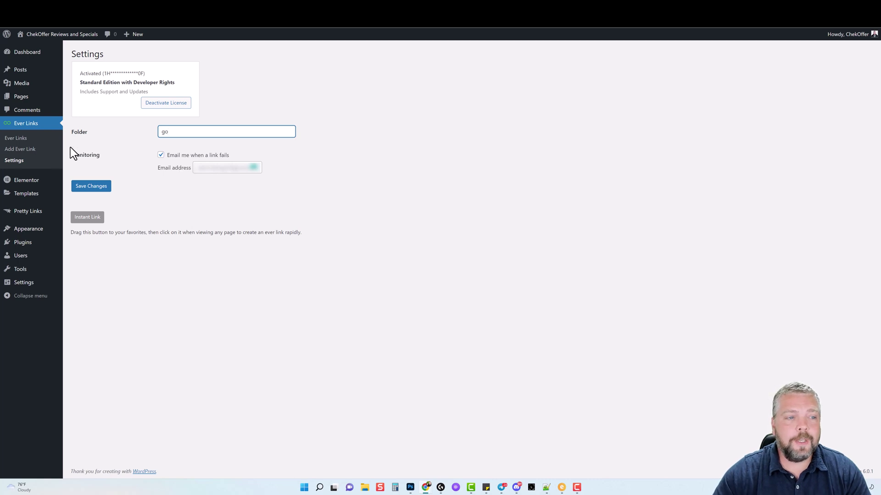
Step: Open the Exipure link's /go/exipure/ permalink in a new tab to confirm it reaches the sales page
{"action": "left_click", "coordinate": [26, 141]}
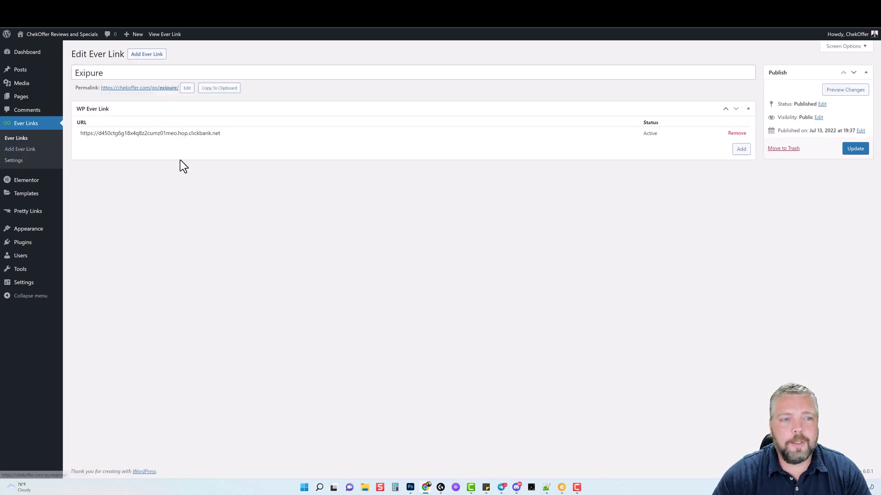
{"action": "right_click", "coordinate": [144, 90]}
{"action": "left_click", "coordinate": [192, 101]}
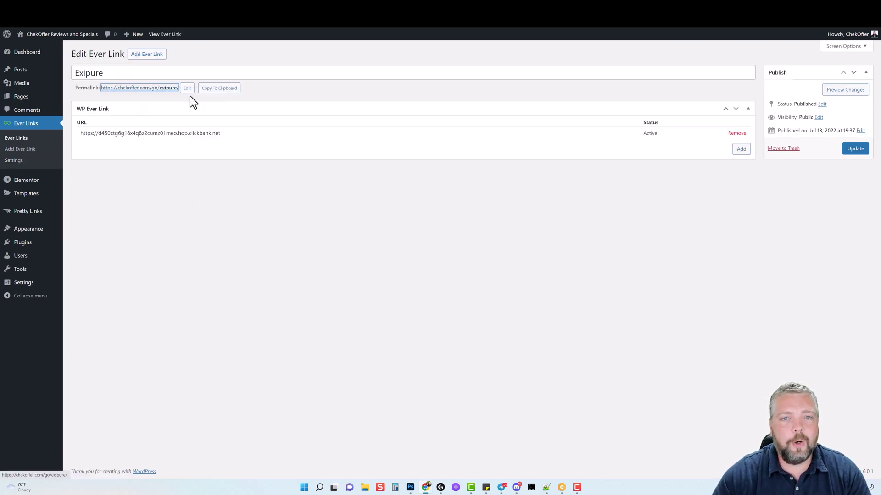
{"action": "left_click", "coordinate": [416, 30]}
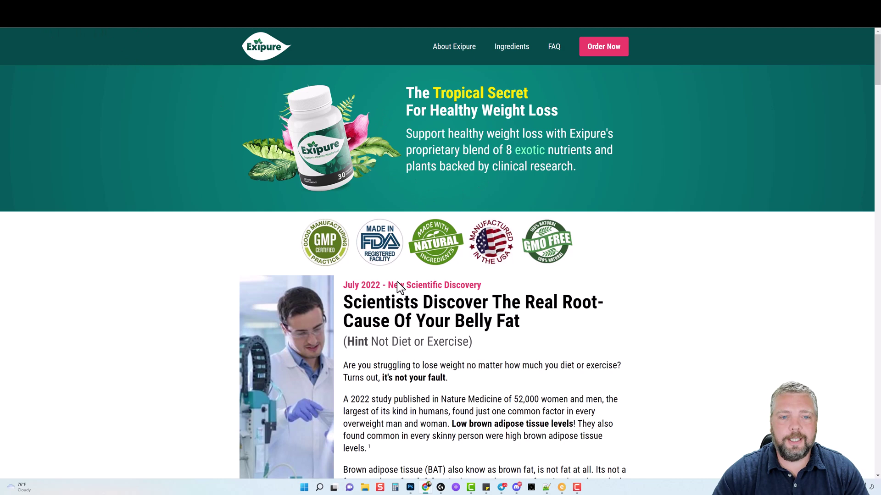
{"action": "left_click", "coordinate": [337, 29]}
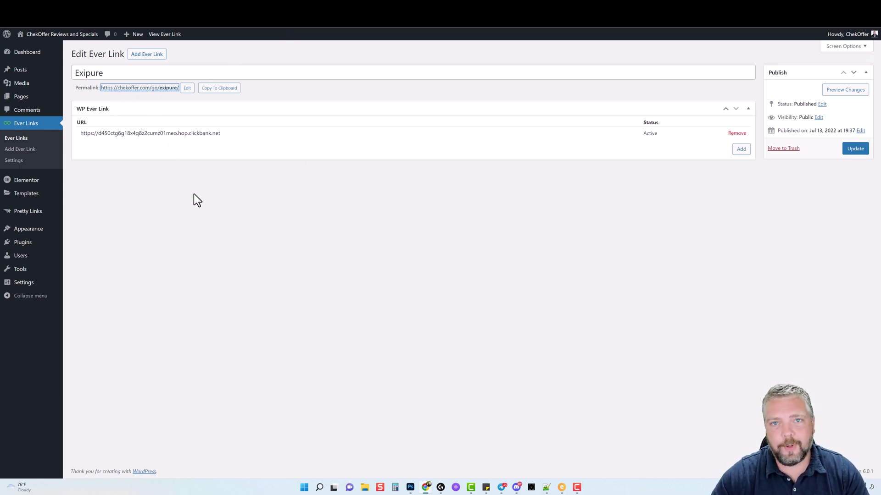
{"action": "left_click", "coordinate": [210, 194]}
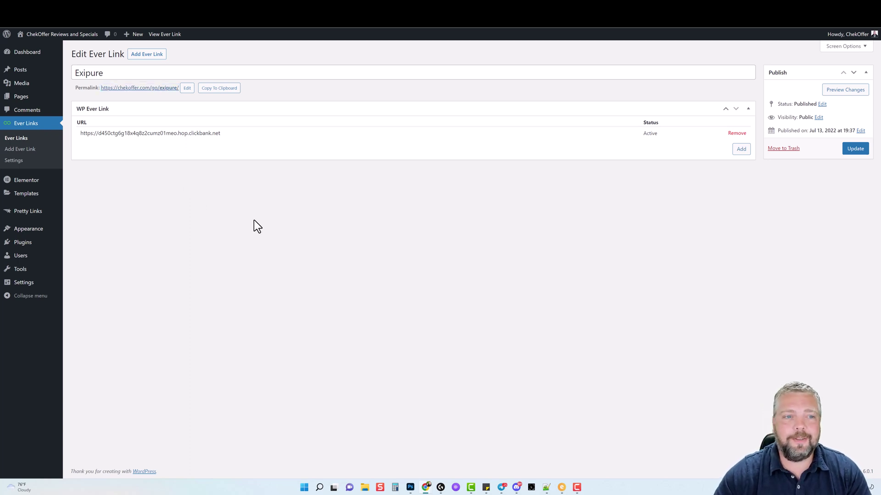
Step: Add an empty second URL row to the Exipure link and place the cursor in it
{"action": "left_click", "coordinate": [740, 151]}
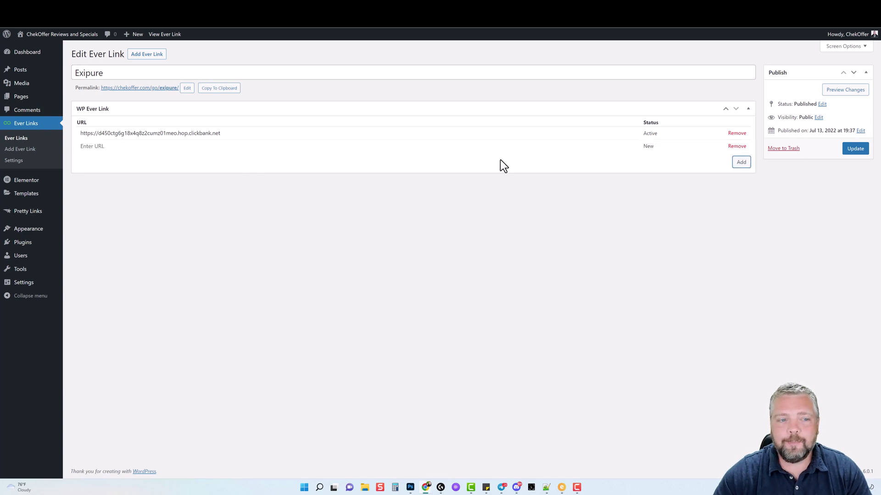
{"action": "left_click", "coordinate": [111, 146]}
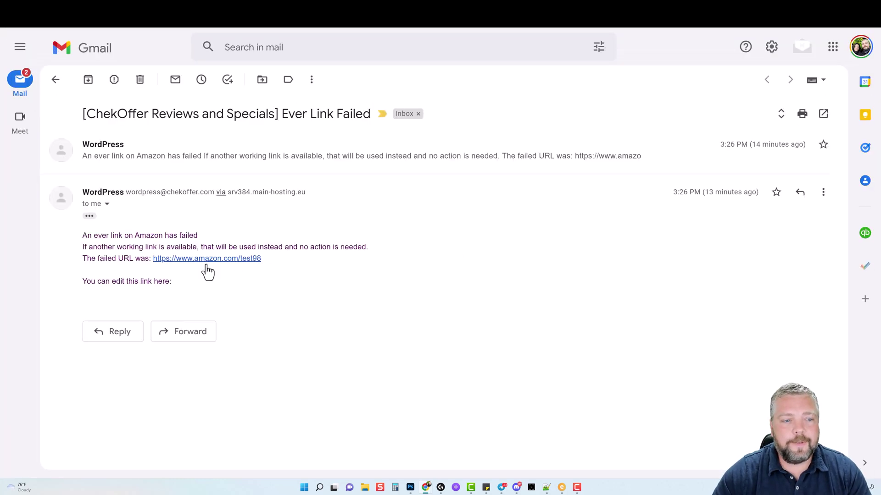
Step: Highlight the alert's sender, opening line and the failed amazon.com/test98 URL line
{"action": "left_click_drag", "start_coordinate": [129, 194], "coordinate": [216, 193]}
{"action": "left_click", "coordinate": [115, 246]}
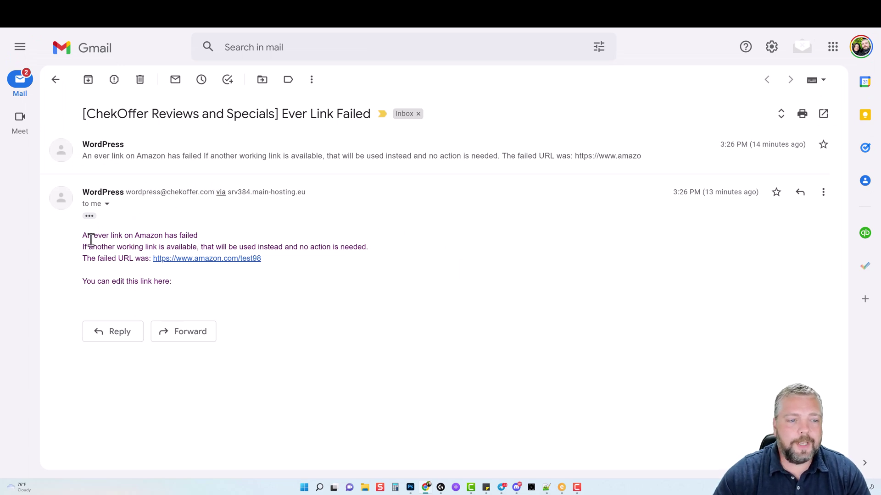
{"action": "left_click_drag", "start_coordinate": [83, 235], "coordinate": [198, 235]}
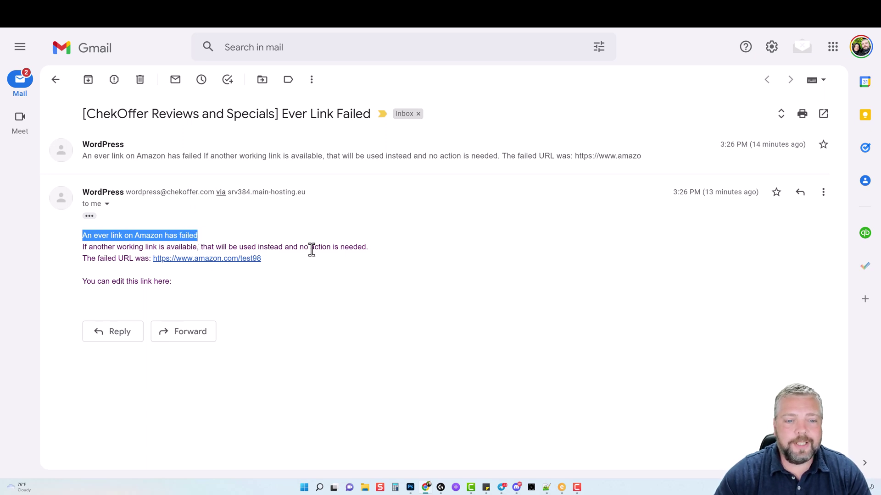
{"action": "left_click_drag", "start_coordinate": [84, 258], "coordinate": [260, 258]}
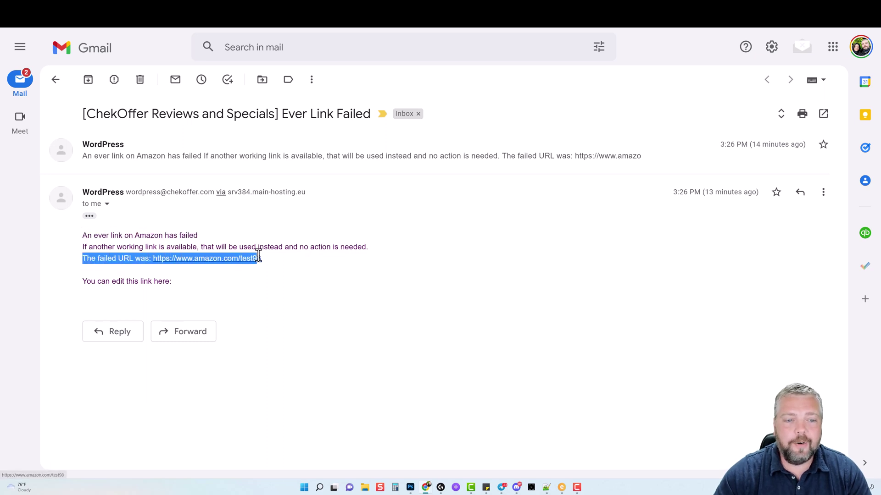
{"action": "left_click", "coordinate": [261, 296]}
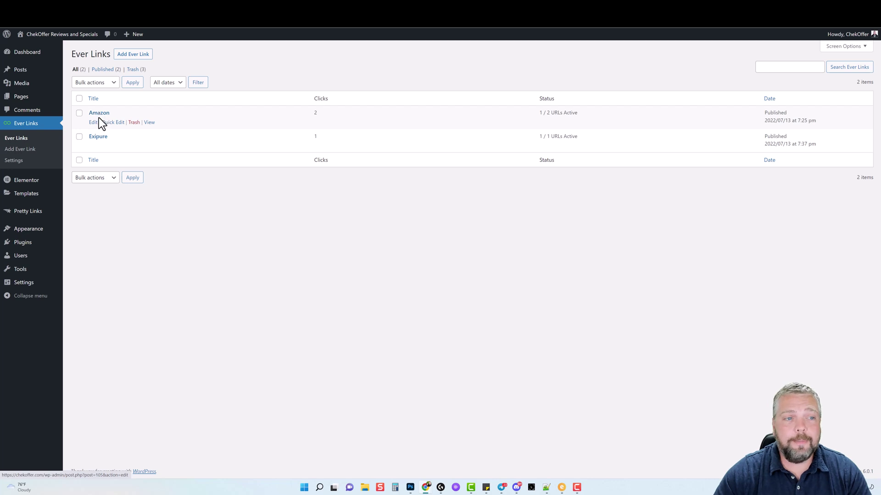
Step: Open the Amazon link and visit its test98 URL, which shows Amazon's page-not-found error
{"action": "left_click", "coordinate": [94, 123]}
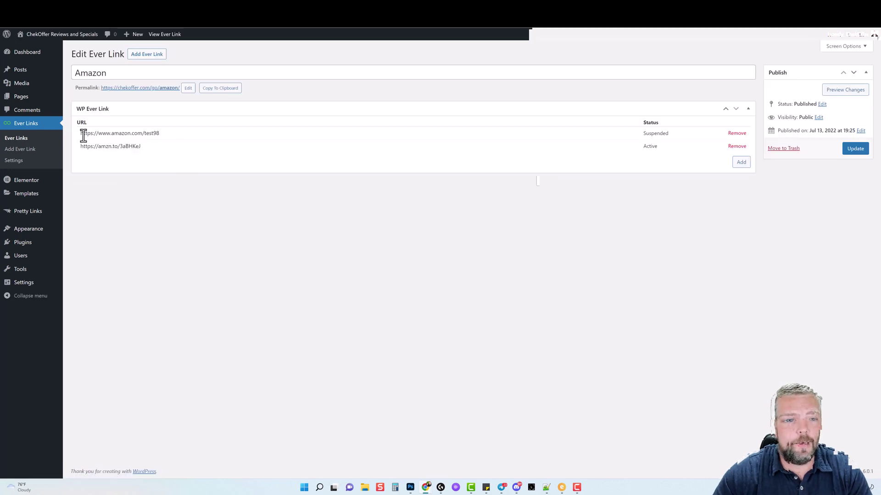
{"action": "left_click_drag", "start_coordinate": [81, 133], "coordinate": [162, 133]}
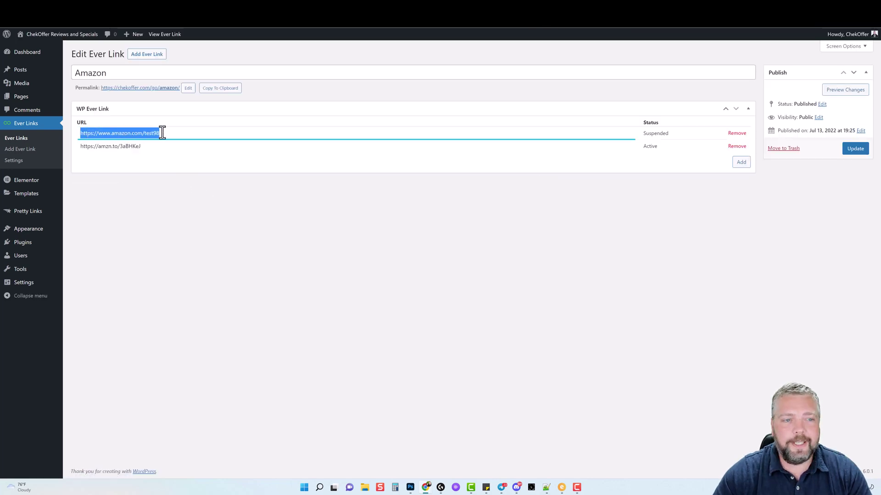
{"action": "right_click", "coordinate": [150, 133]}
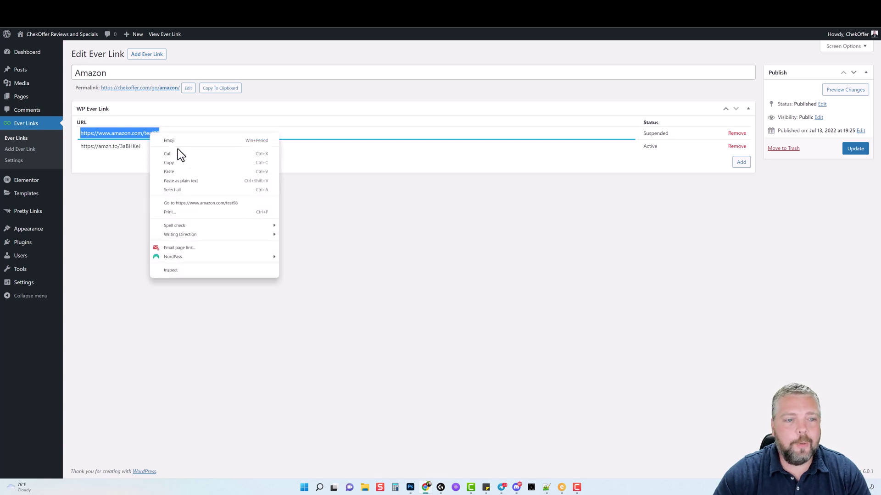
{"action": "left_click", "coordinate": [196, 202]}
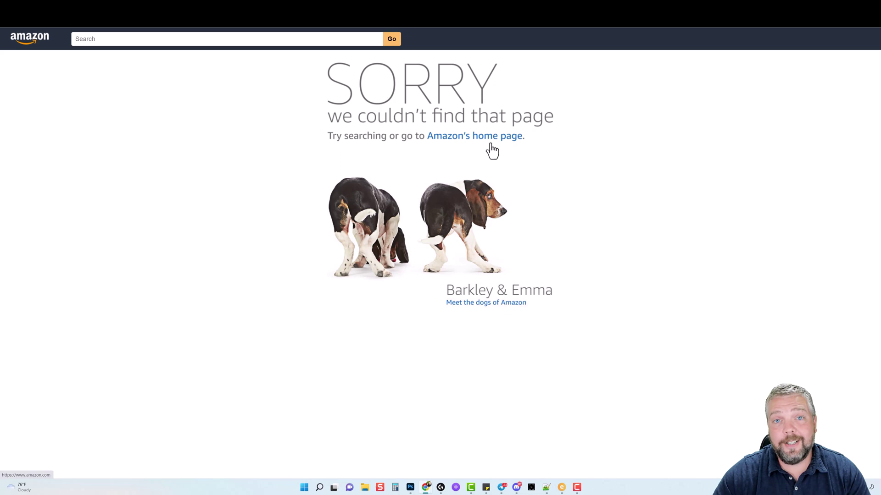
{"action": "key", "text": "ctrl+w"}
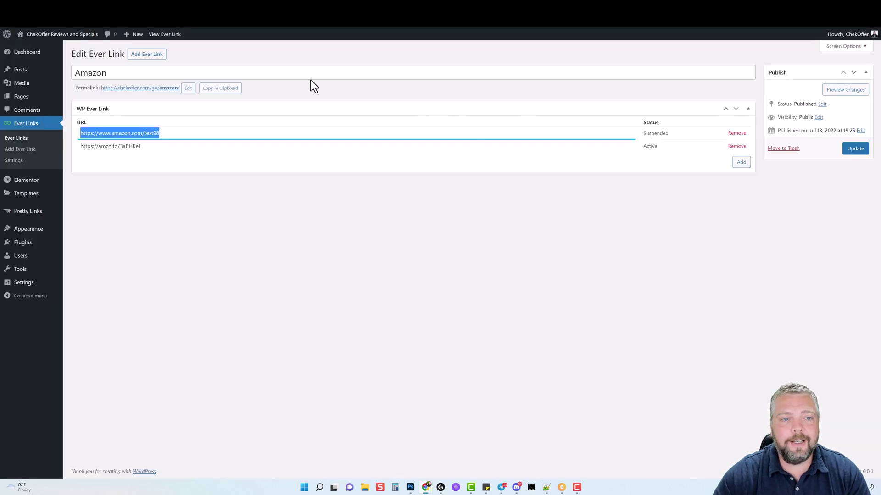
{"action": "left_click", "coordinate": [243, 213]}
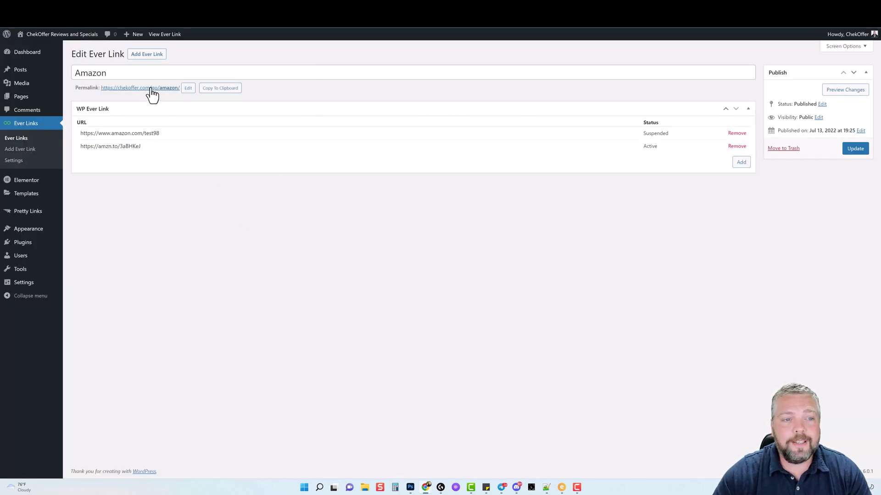
{"action": "left_click_drag", "start_coordinate": [159, 133], "coordinate": [79, 133]}
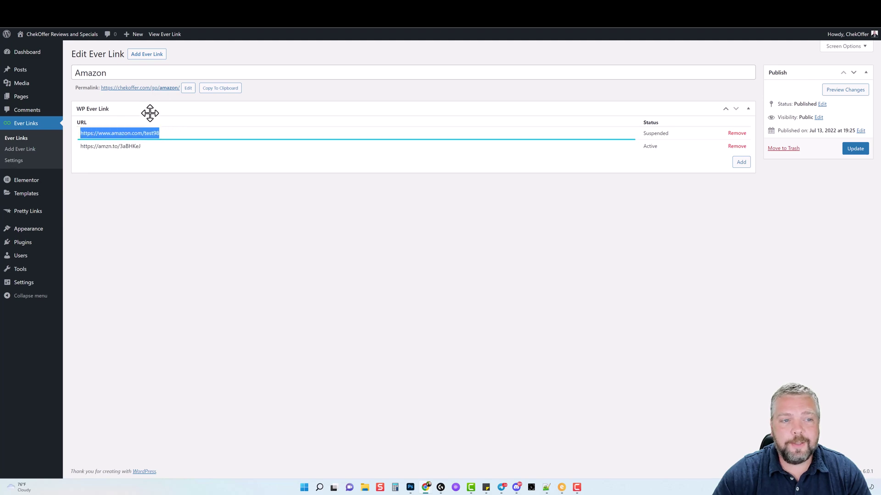
Step: Open /go/amazon to confirm it lands on Amazon, then highlight the backup amzn.to URL
{"action": "left_click", "coordinate": [160, 90]}
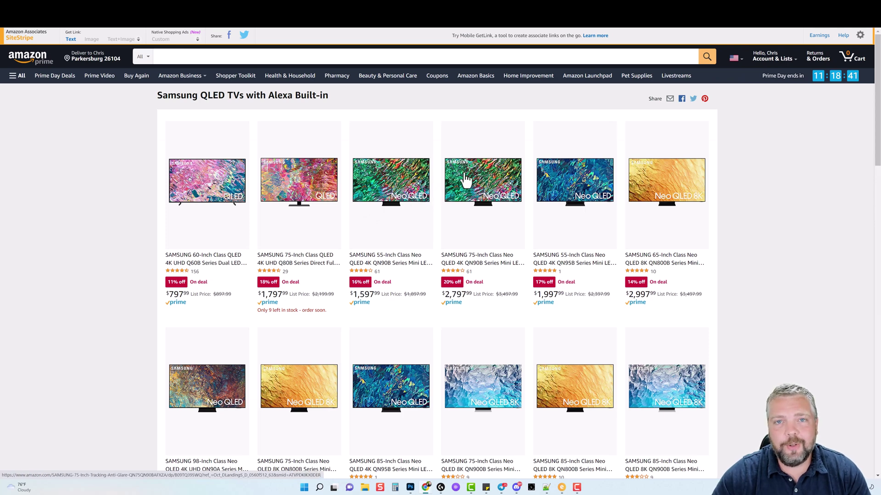
{"action": "key", "text": "ctrl+w"}
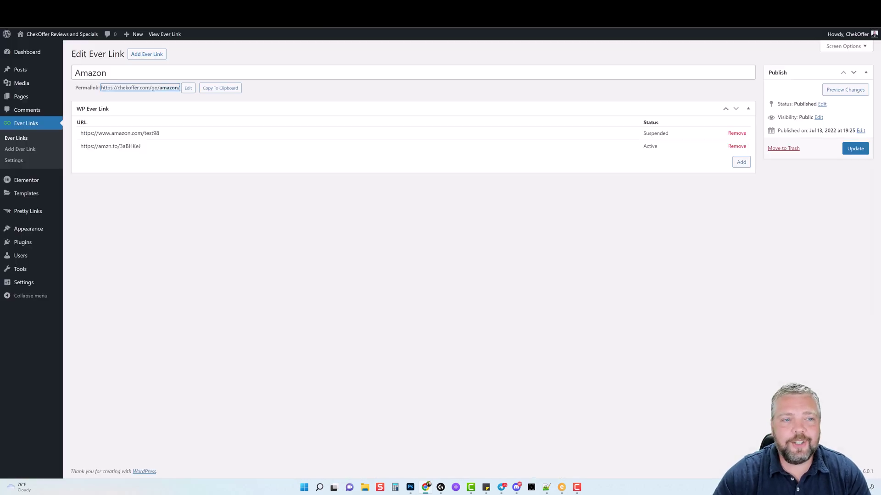
{"action": "left_click_drag", "start_coordinate": [143, 146], "coordinate": [83, 146]}
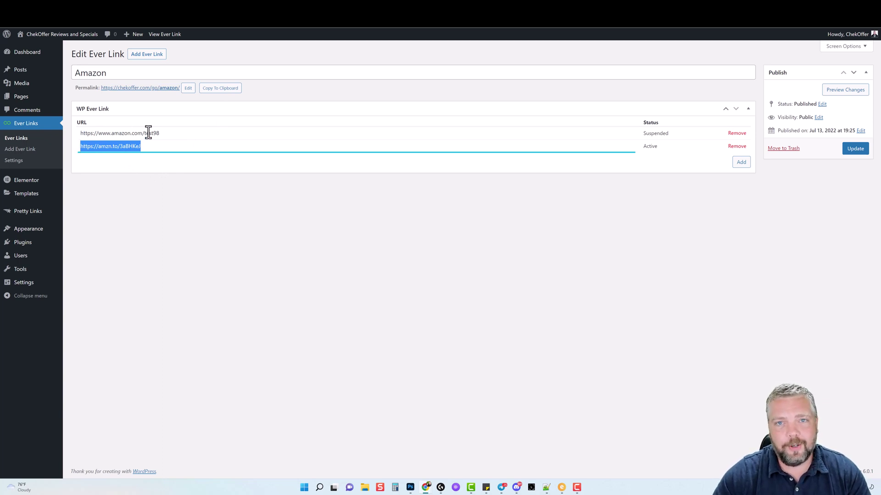
{"action": "left_click", "coordinate": [196, 193]}
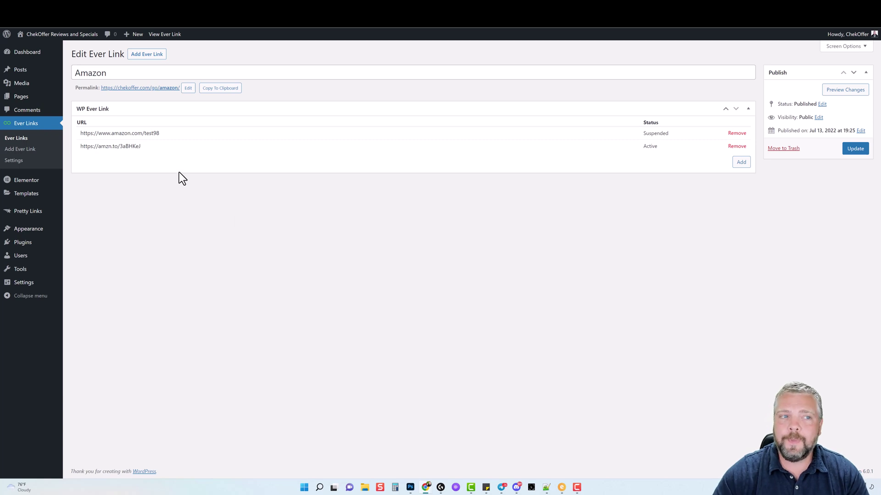
{"action": "left_click_drag", "start_coordinate": [144, 147], "coordinate": [76, 146]}
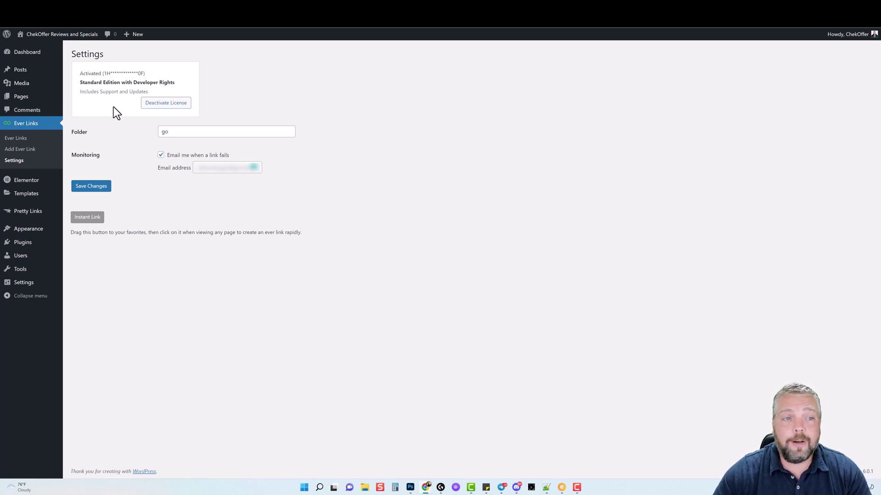
{"action": "left_click_drag", "start_coordinate": [134, 83], "coordinate": [166, 83]}
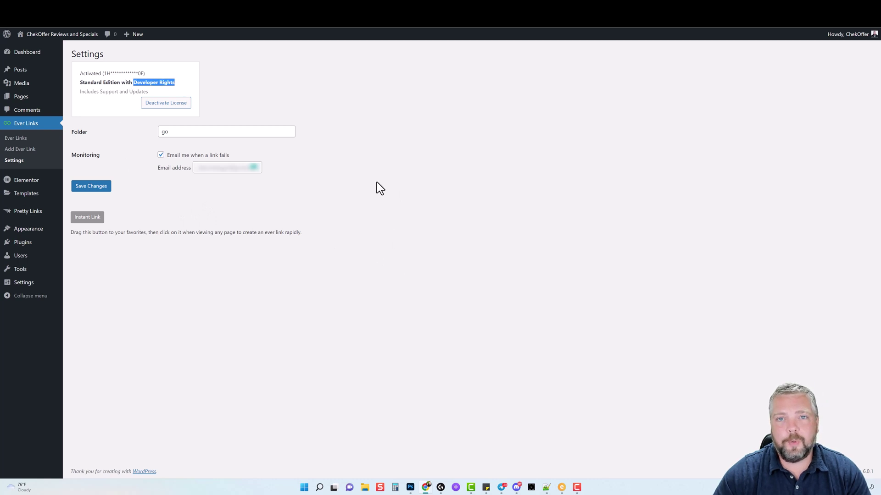